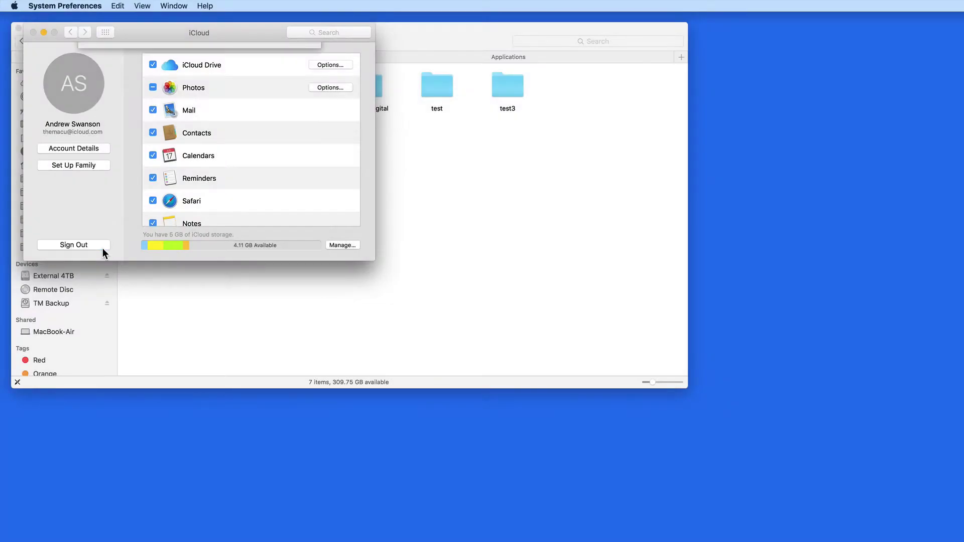
Step: Start the iCloud sign-out, remove the Gmail account, and go to Users & Groups
click(103, 248)
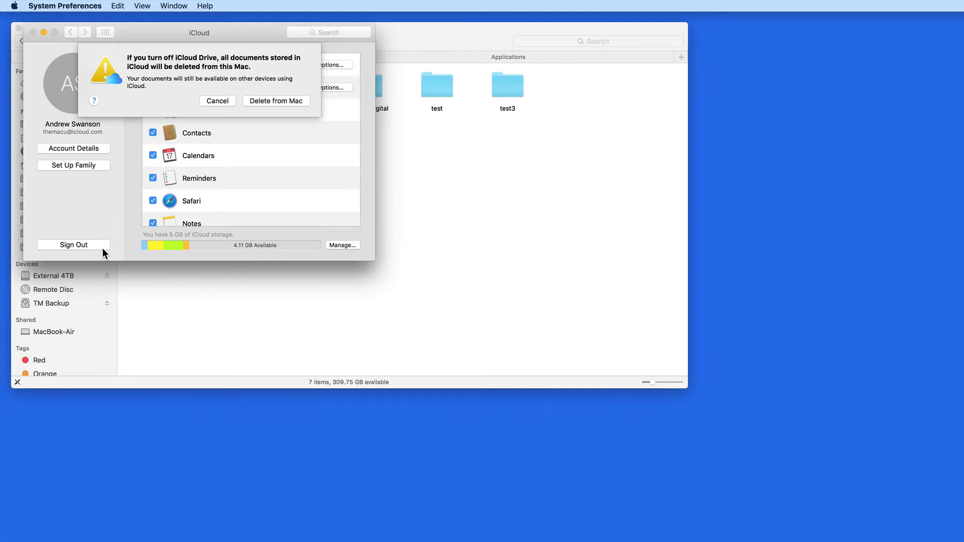
click(212, 100)
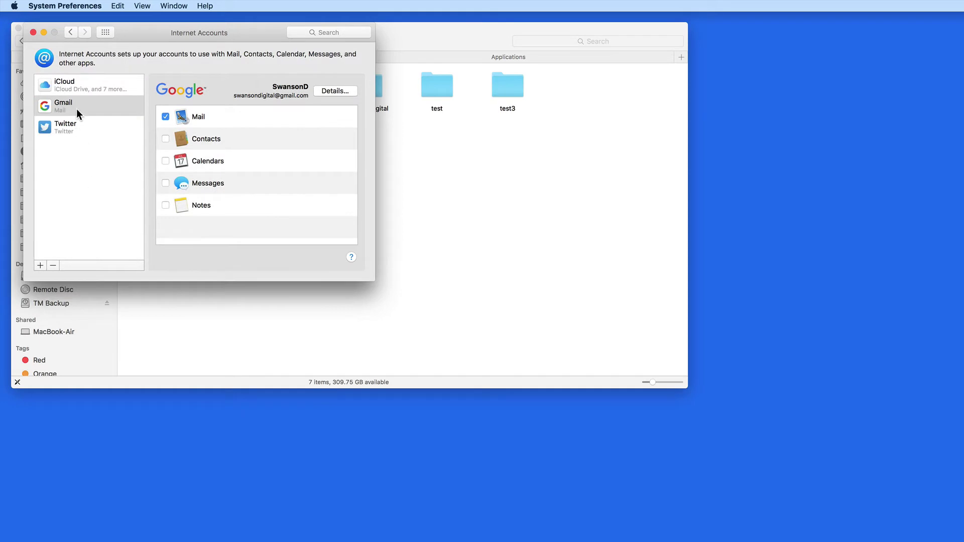
click(53, 265)
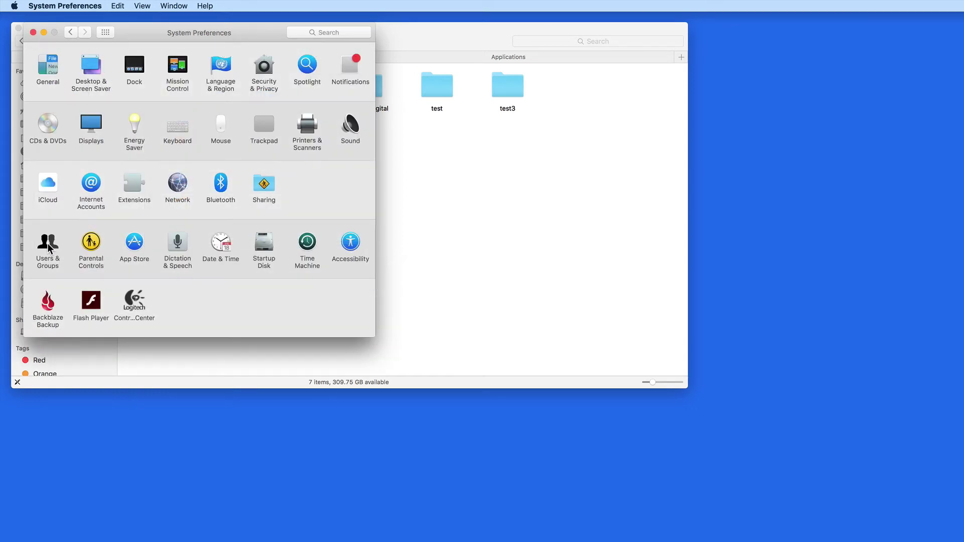
click(48, 243)
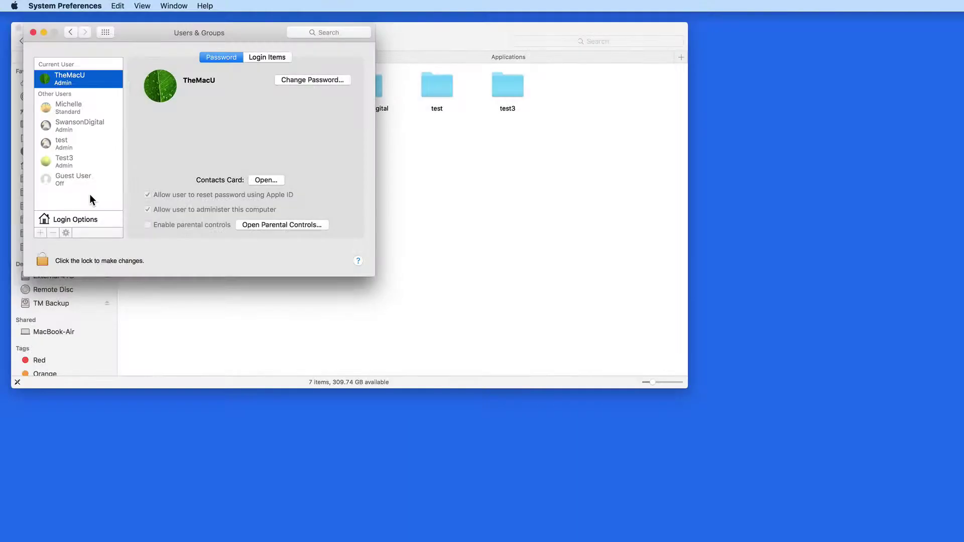
Step: Quit System Preferences and browse the app icons in Finder's Applications folder
key(super+q)
click(381, 56)
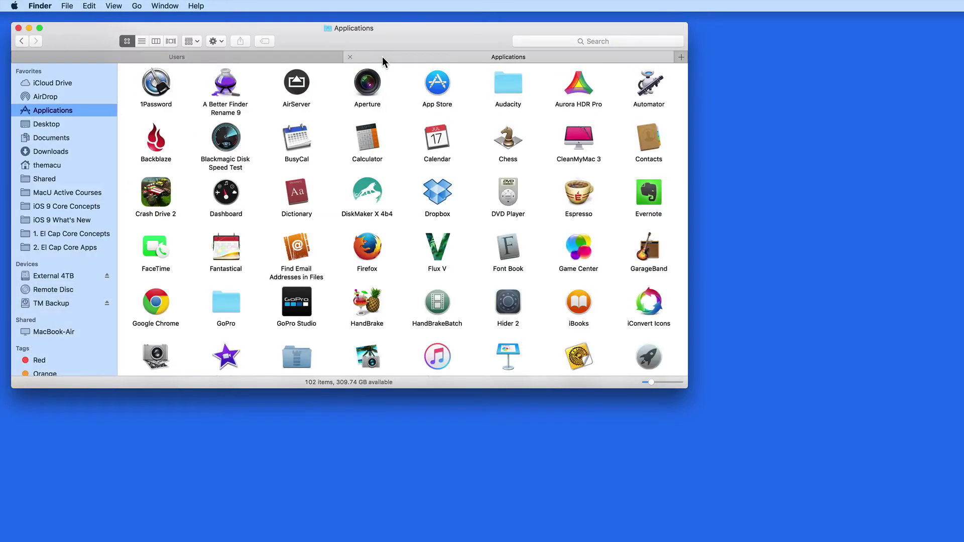
scroll(343, 206, down, 2)
scroll(342, 206, down, 5)
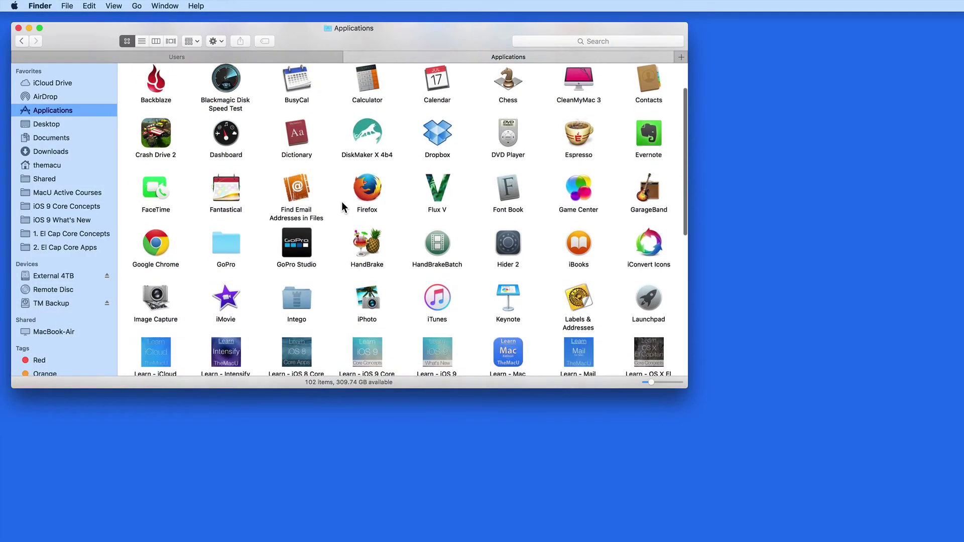
scroll(342, 206, up, 4)
scroll(342, 203, up, 2)
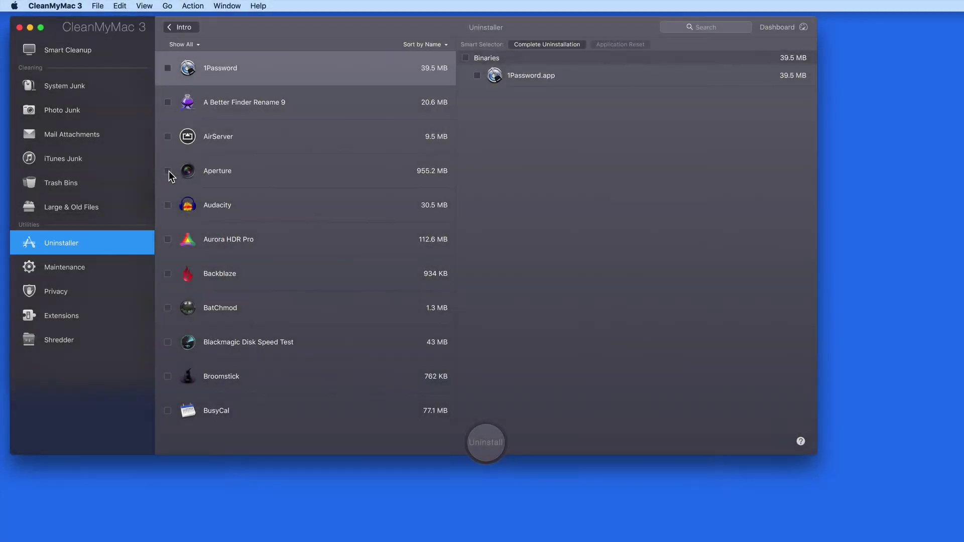
Step: Tick Aperture in CleanMyMac 3's Uninstaller for complete removal with its supporting files
click(168, 170)
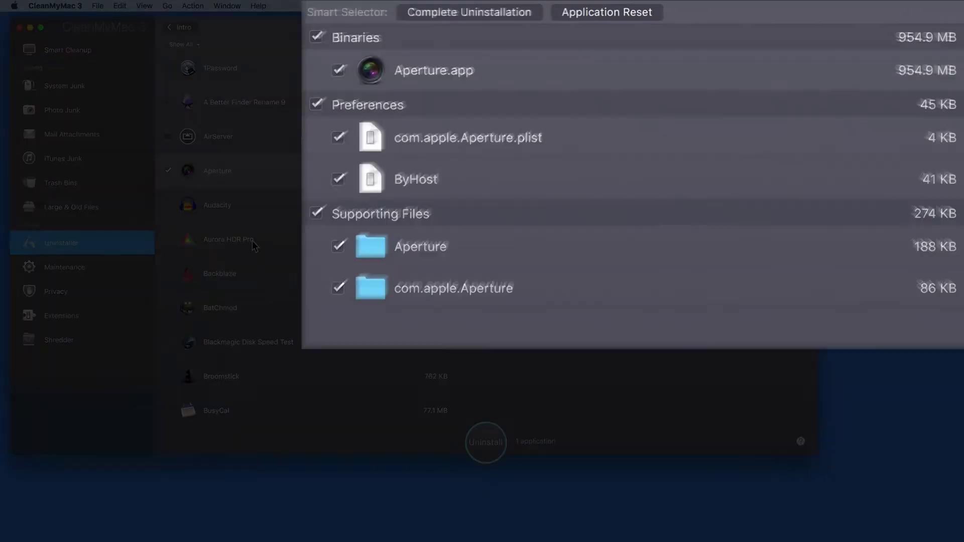
click(267, 173)
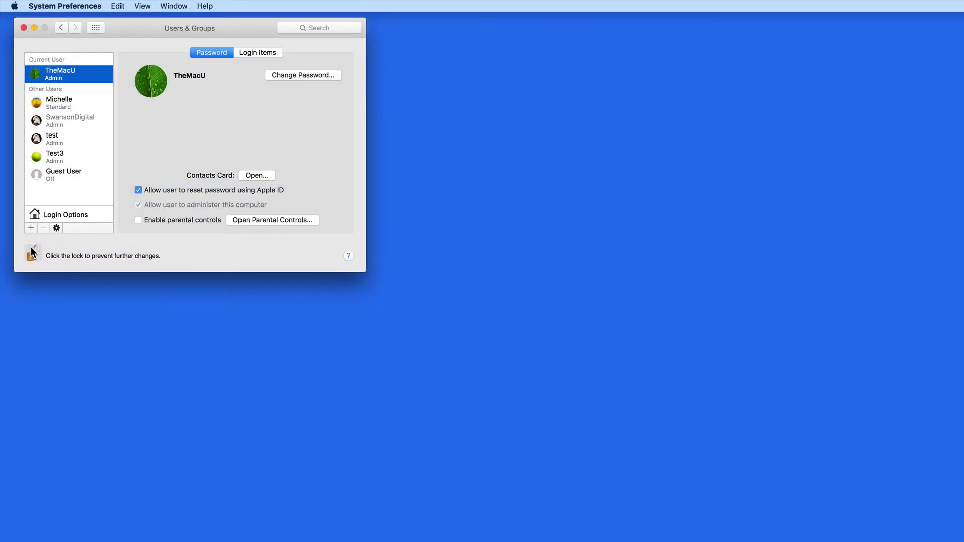
Step: Create an administrator account named Admin with its own separate password and a password hint
click(31, 229)
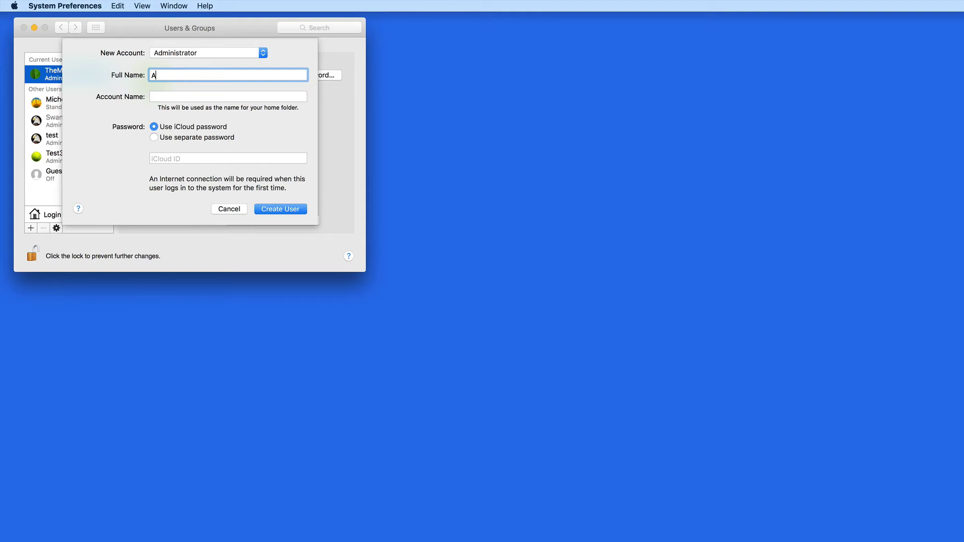
key(Tab)
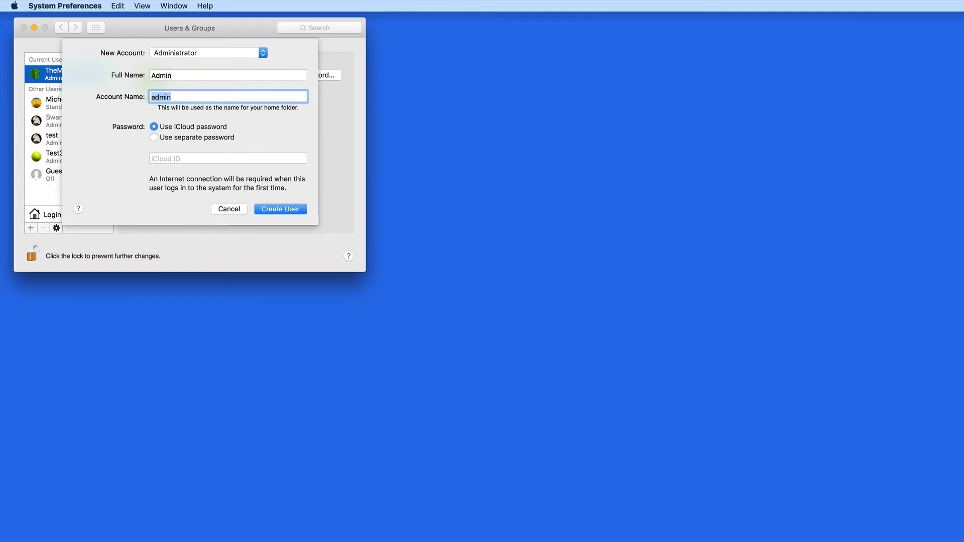
key(Tab)
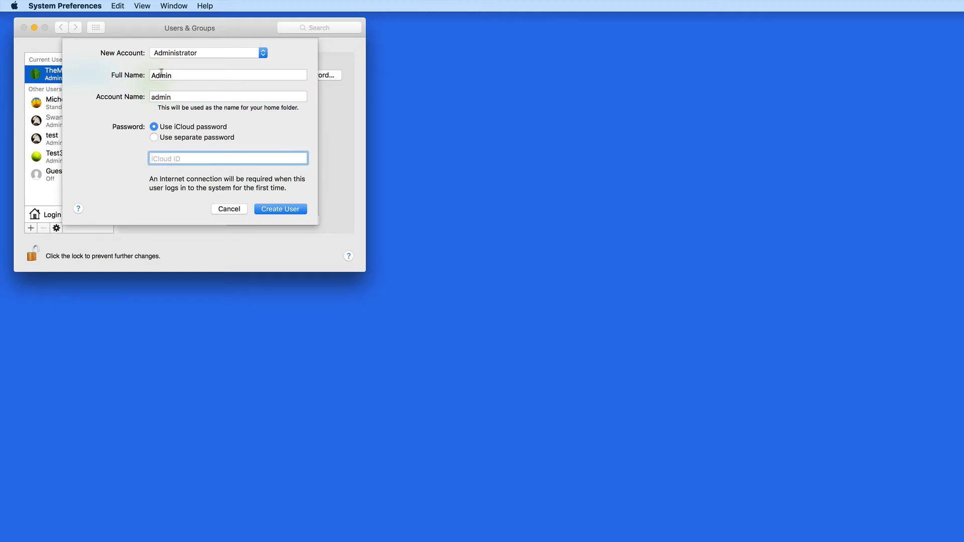
click(154, 136)
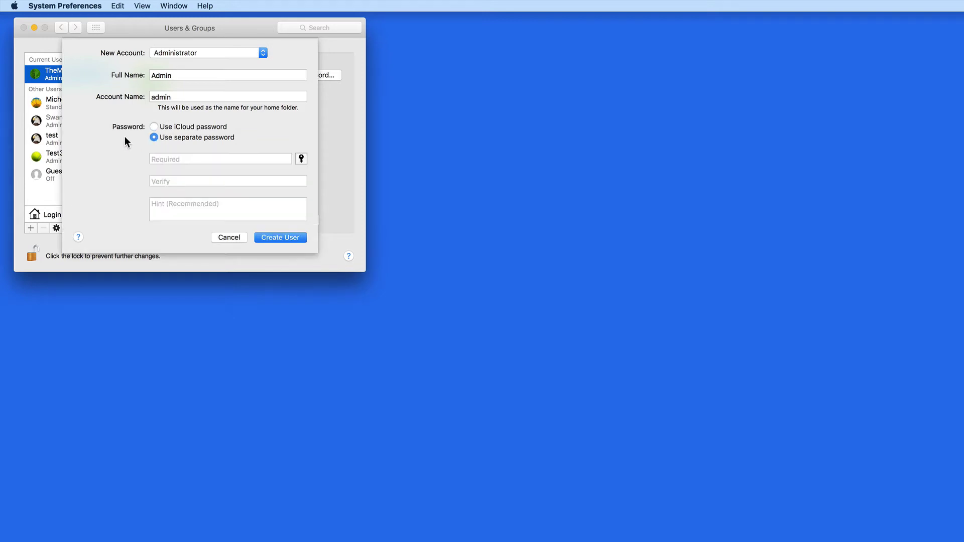
click(151, 159)
text(password)
key(Tab)
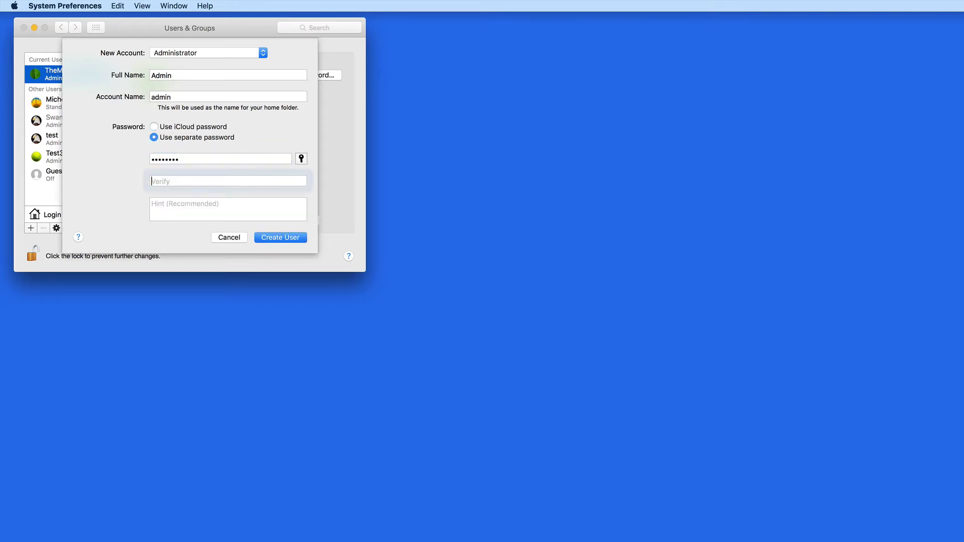
text(password)
key(Tab)
text(p)
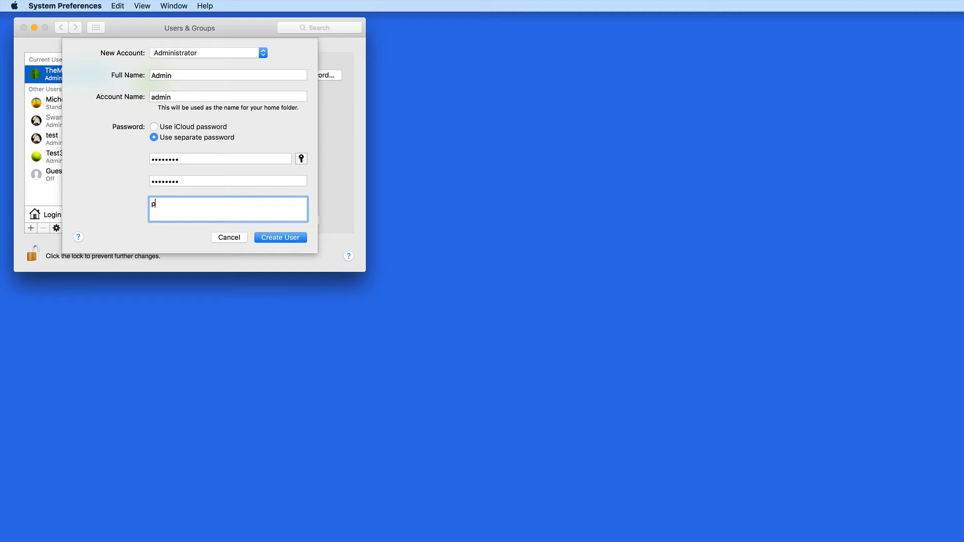
text(word)
click(277, 239)
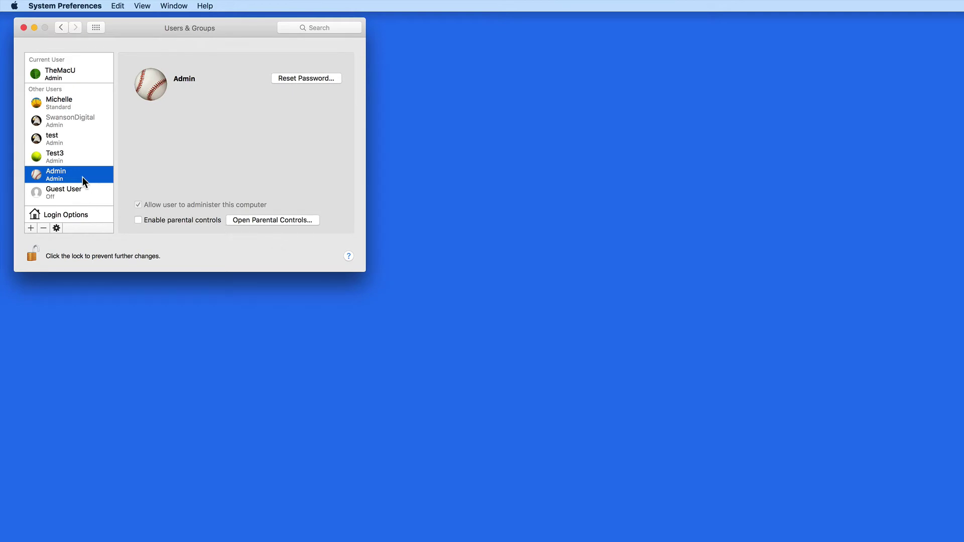
Step: Select the standard user for deletion and choose to delete its home folder
click(75, 74)
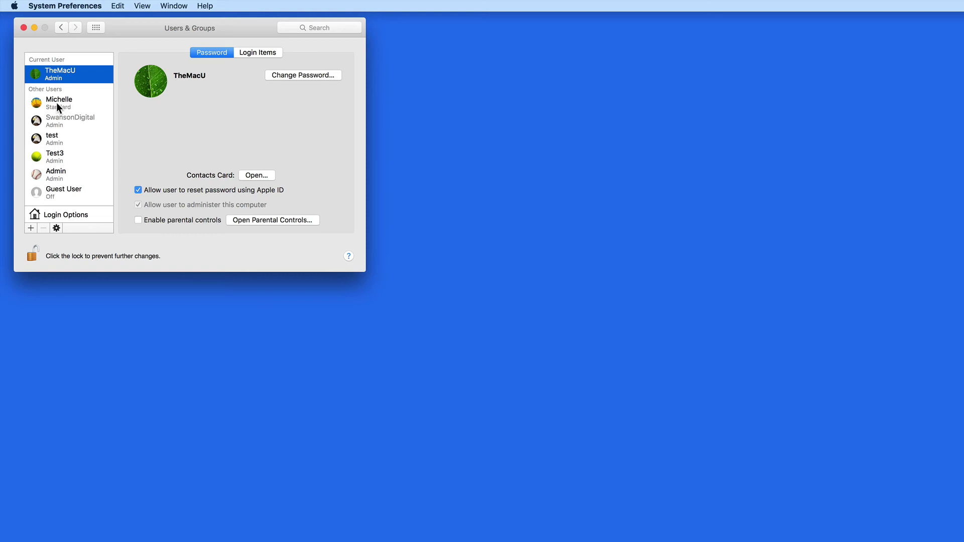
click(57, 103)
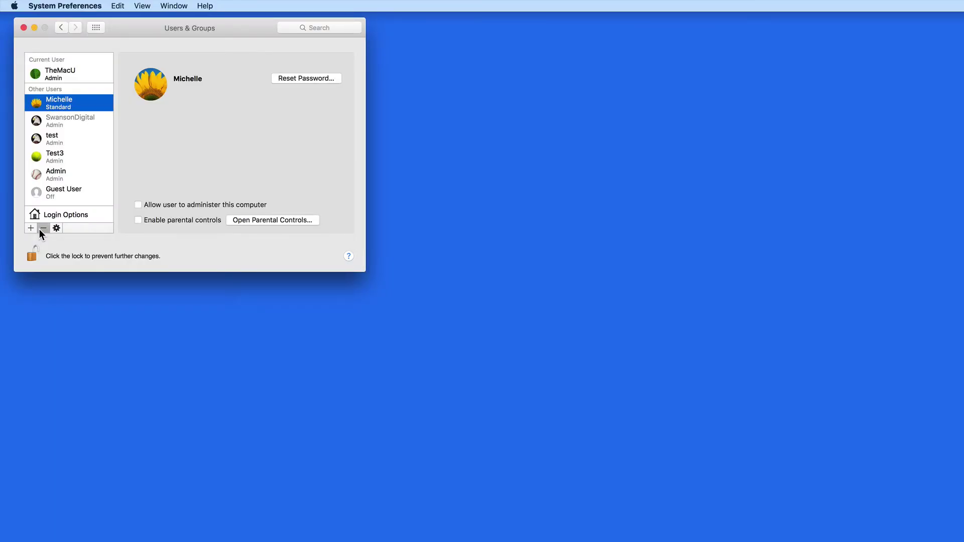
click(43, 228)
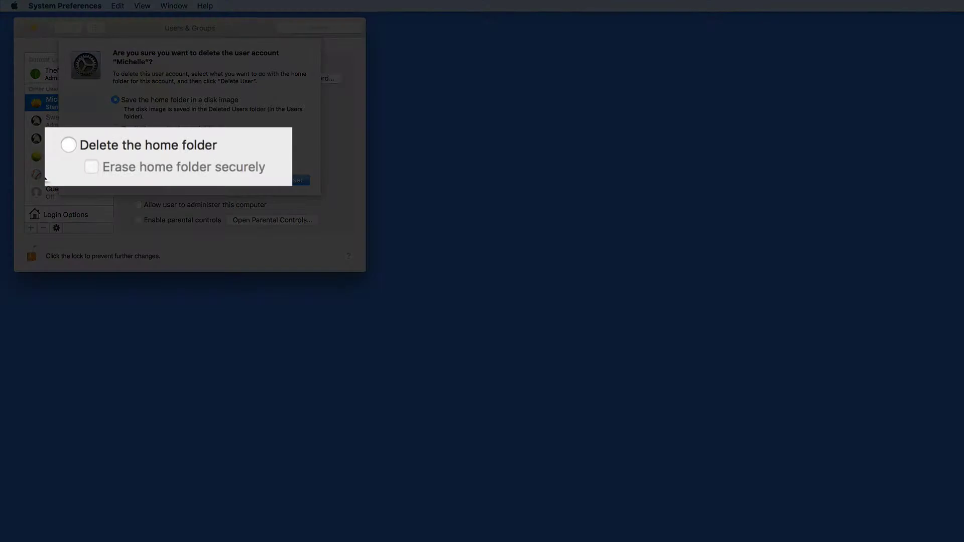
click(64, 146)
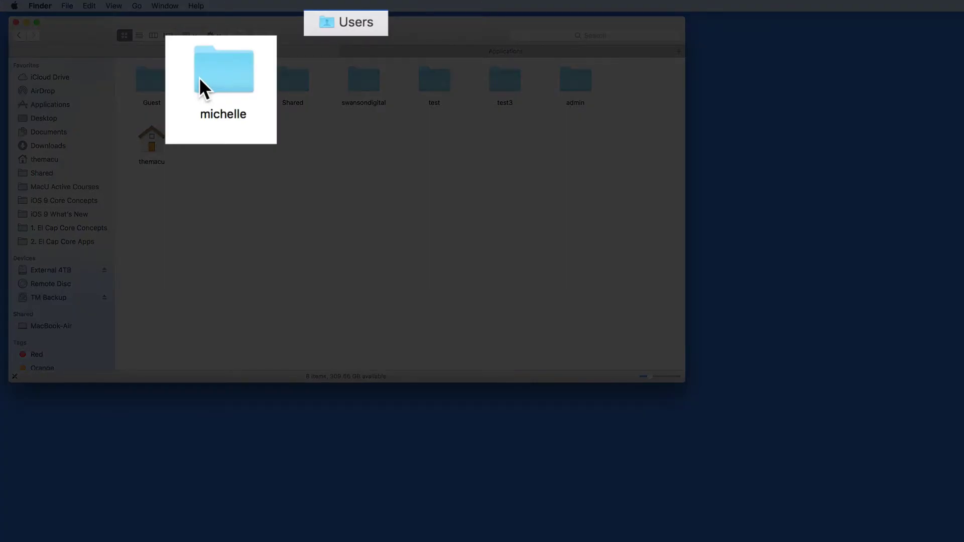
Step: Open the removed user's home folder, then return to Users and select the other user's folder
click(199, 80)
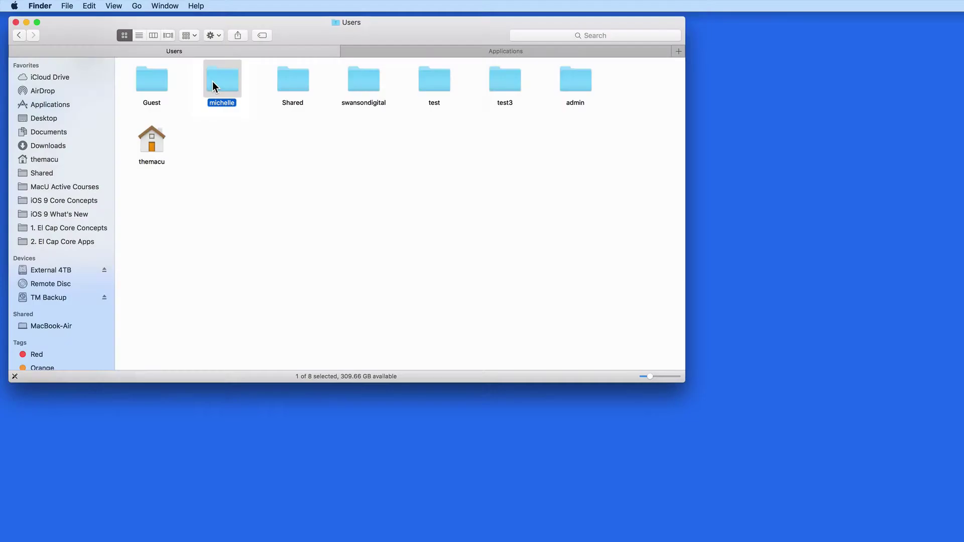
double_click(212, 81)
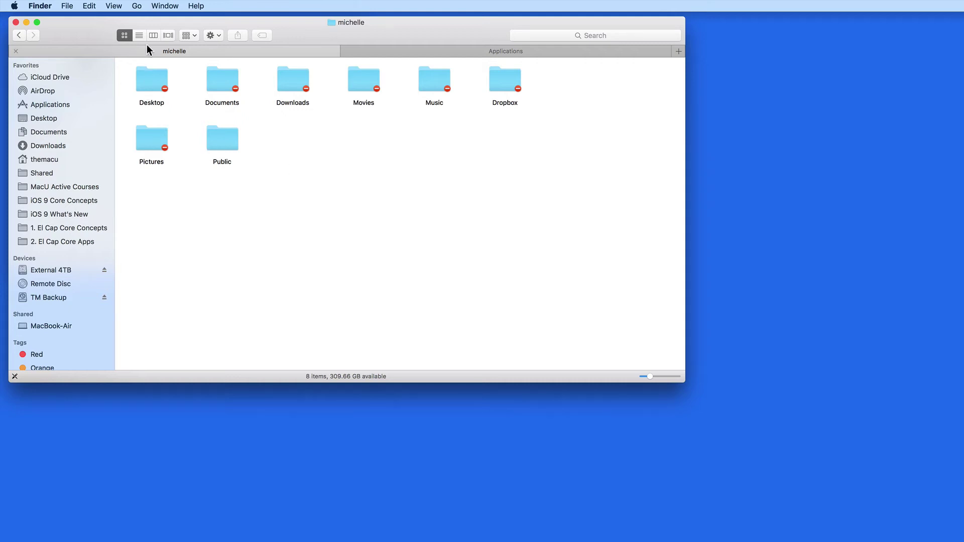
click(19, 35)
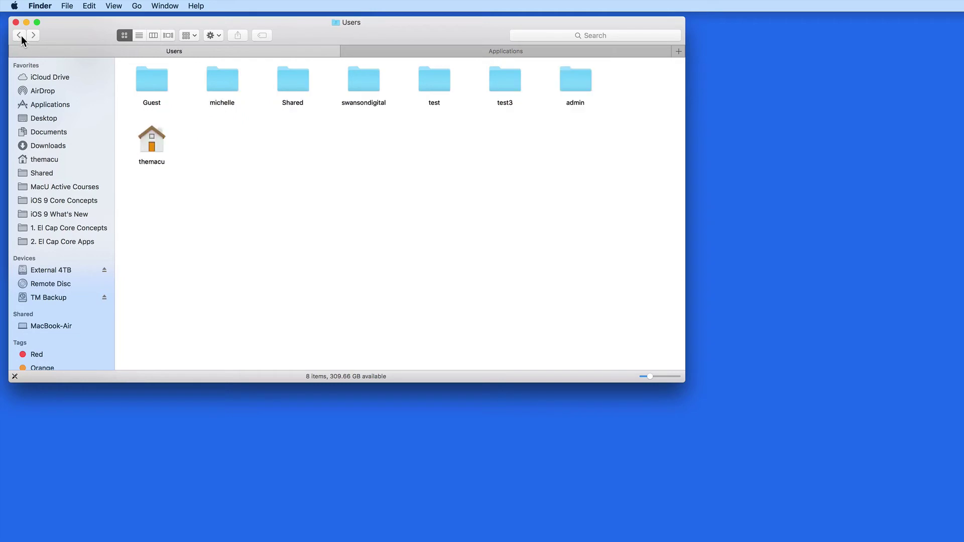
click(216, 86)
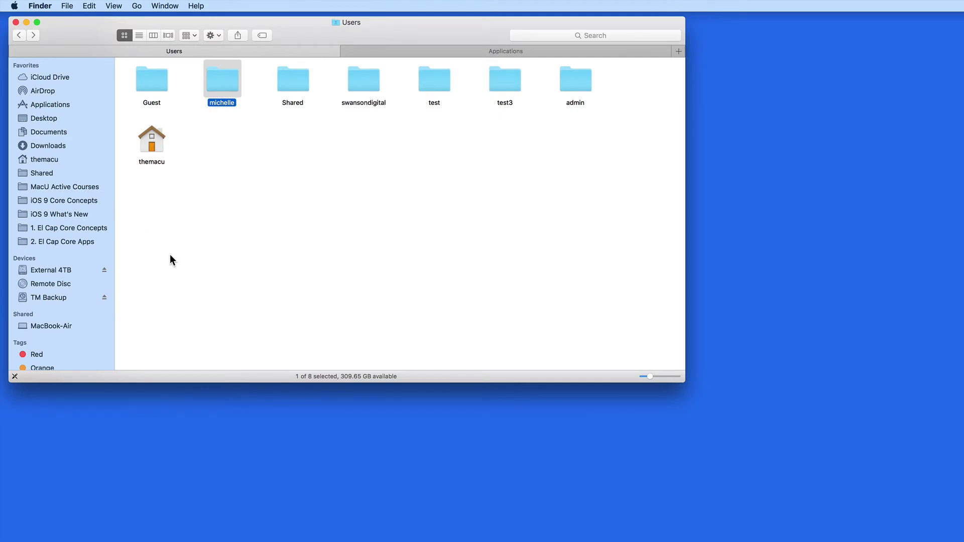
Step: Deselect the other user's folder in the Finder Users window
click(197, 269)
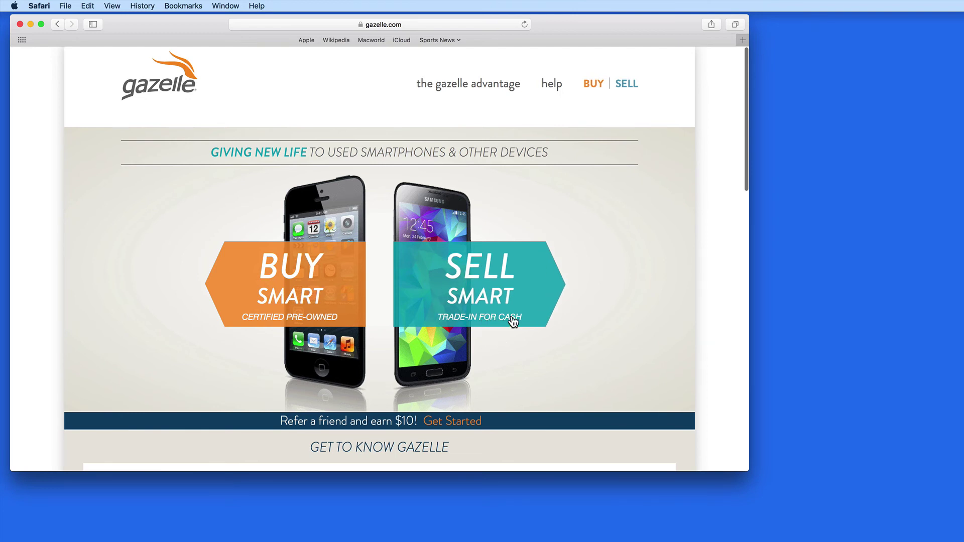
Step: Start a Gazelle trade-in quote for an Apple computer
click(530, 309)
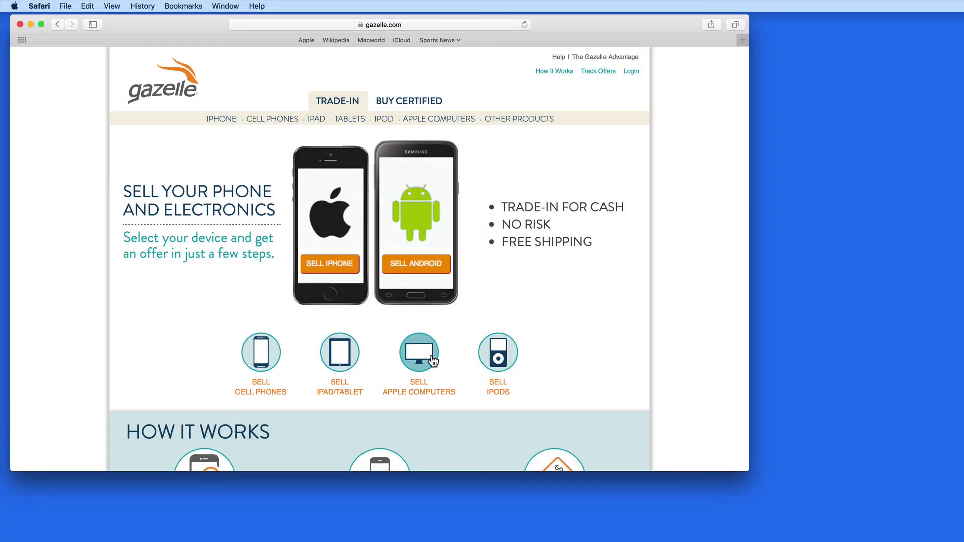
click(432, 354)
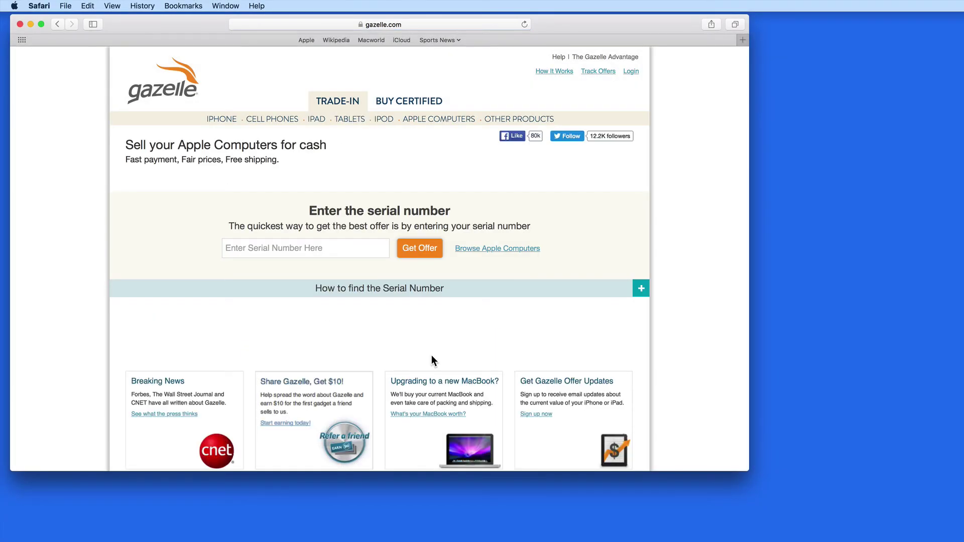
scroll(271, 251, down, 3)
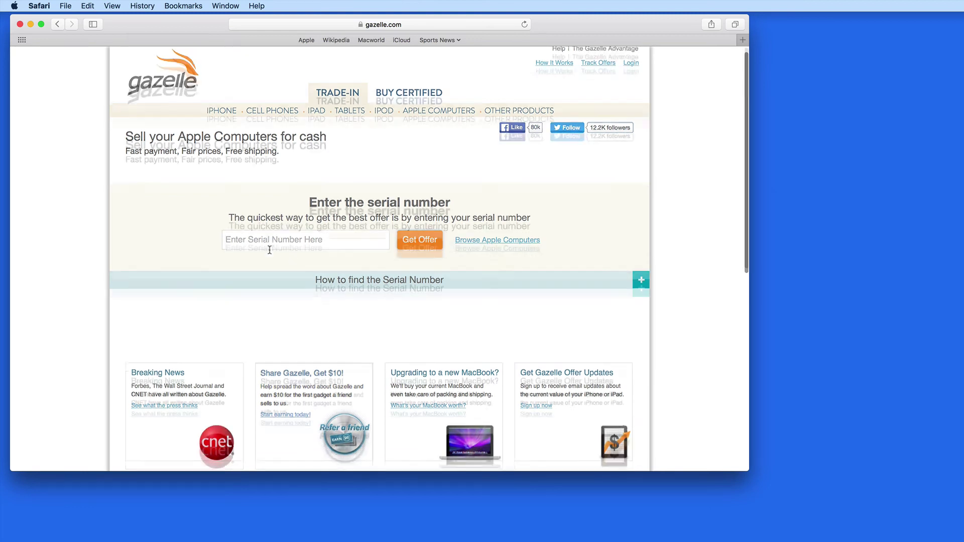
scroll(269, 249, up, 1)
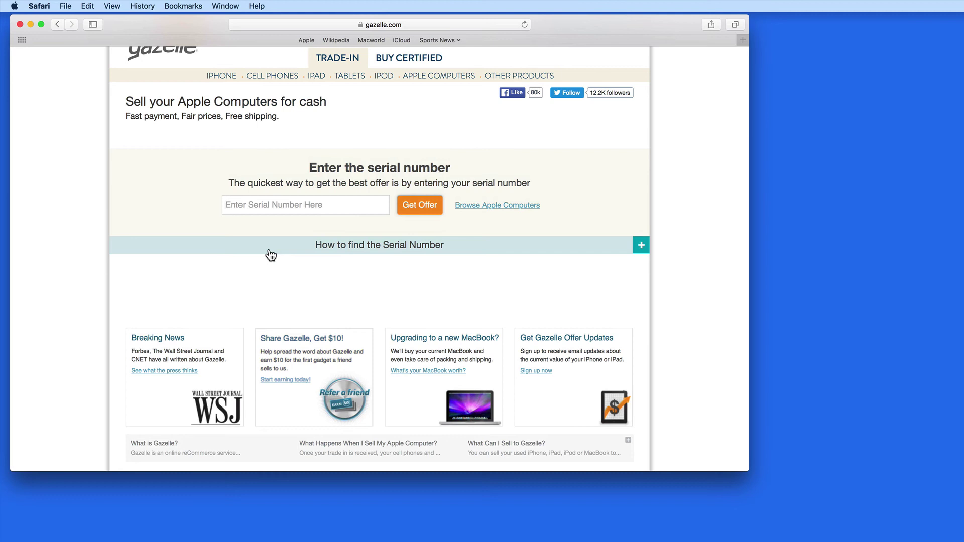
scroll(270, 255, up, 2)
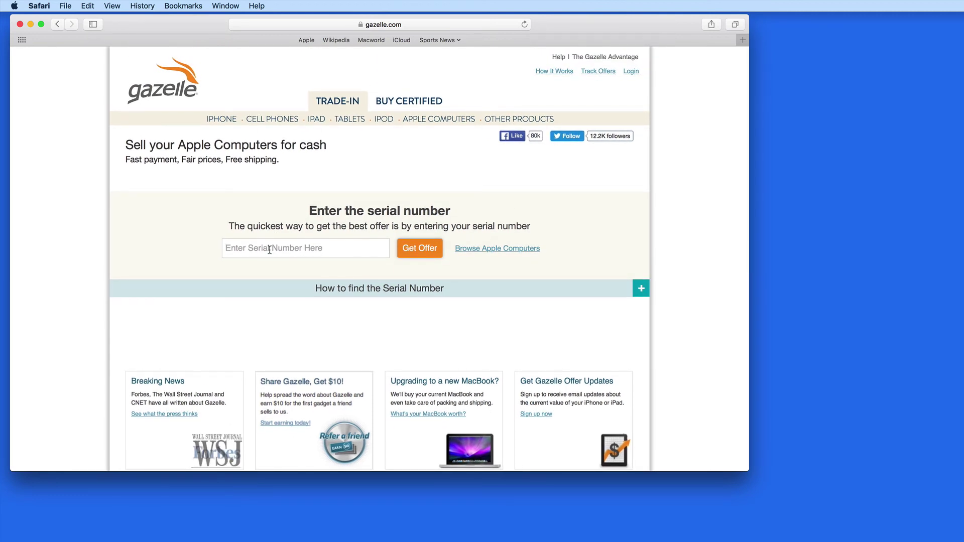
Step: Look up this Mac's serial number in About This Mac
click(15, 6)
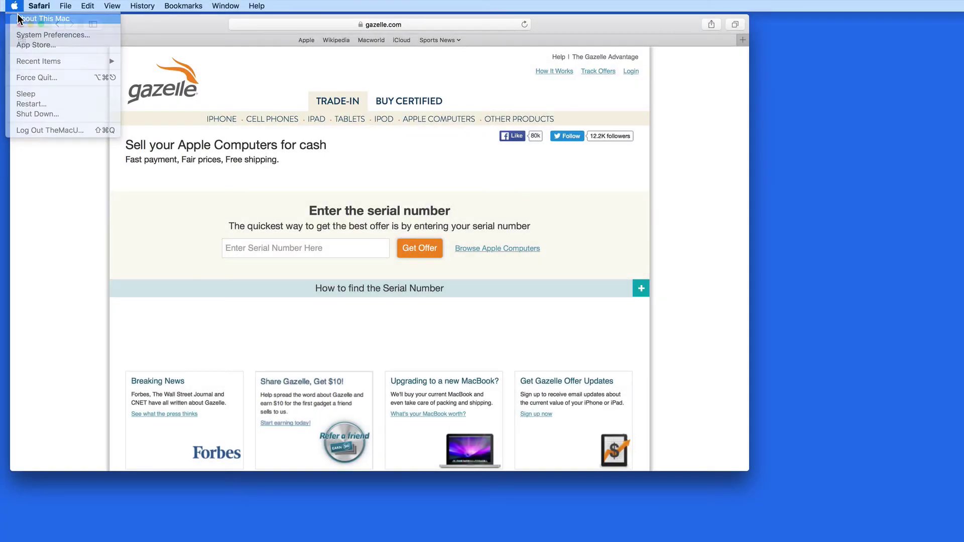
click(28, 6)
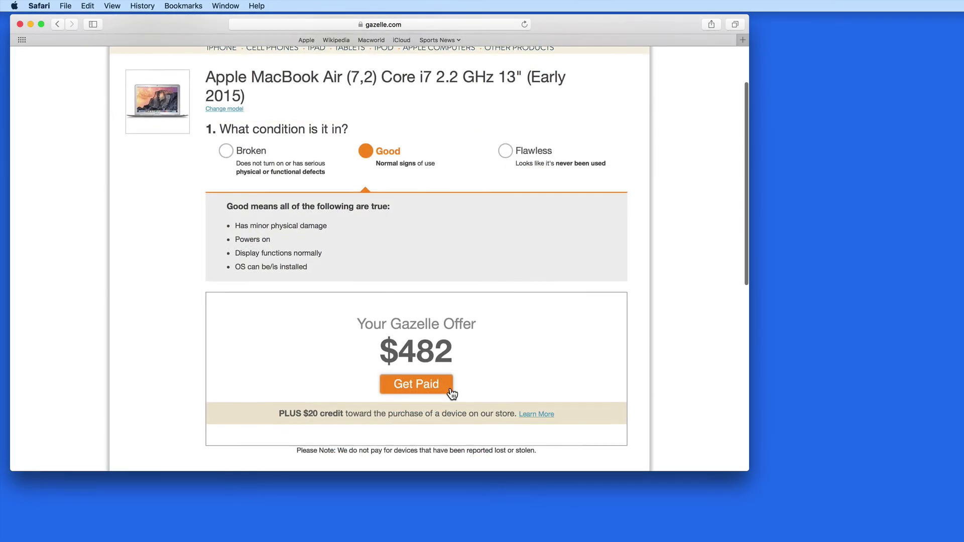
scroll(452, 394, down, 1)
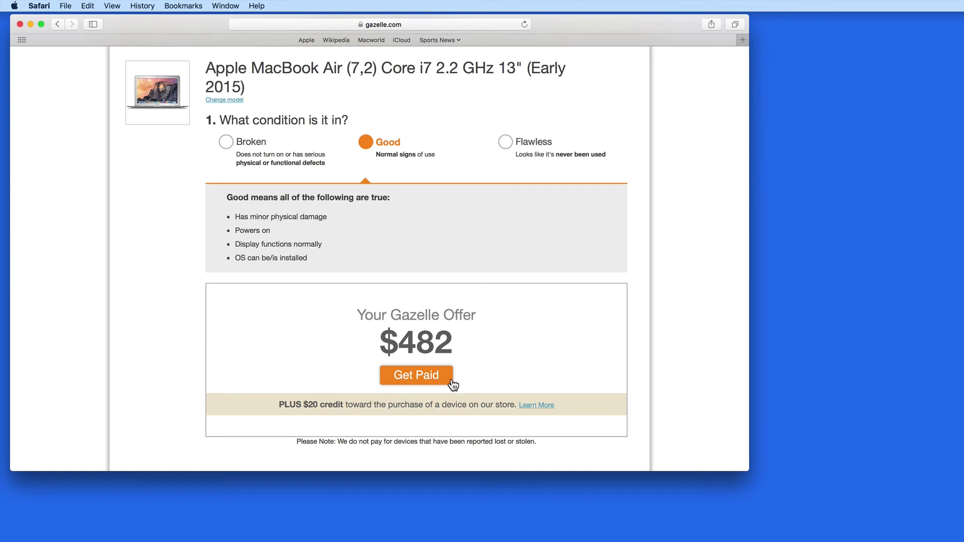
Step: Compare the MacBook Air offers for Flawless and Broken conditions, ending at $539 Flawless
click(503, 157)
scroll(504, 146, up, 1)
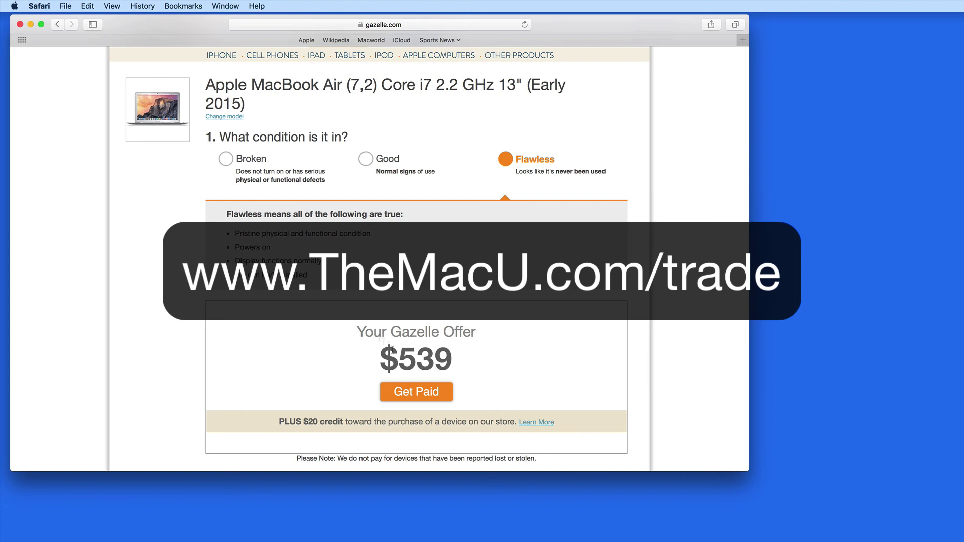
click(226, 159)
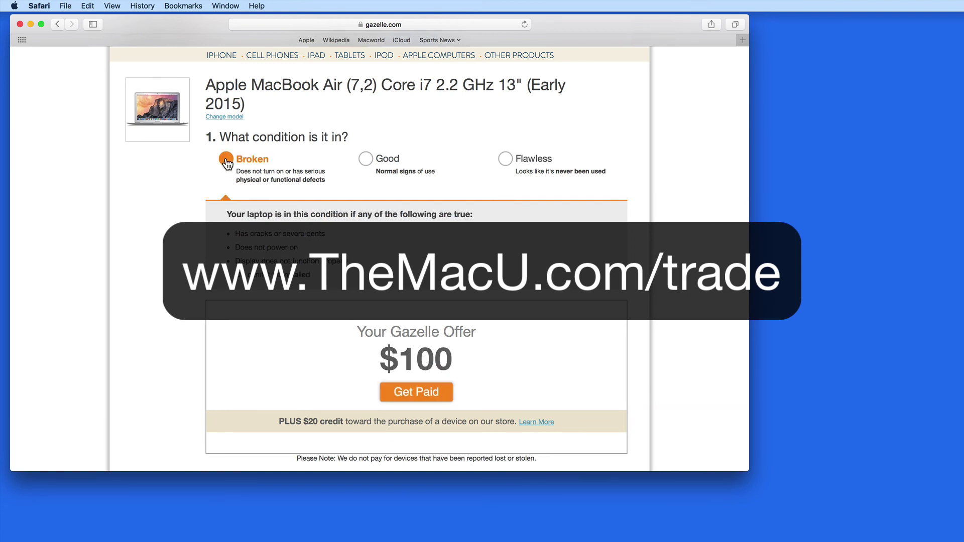
click(505, 161)
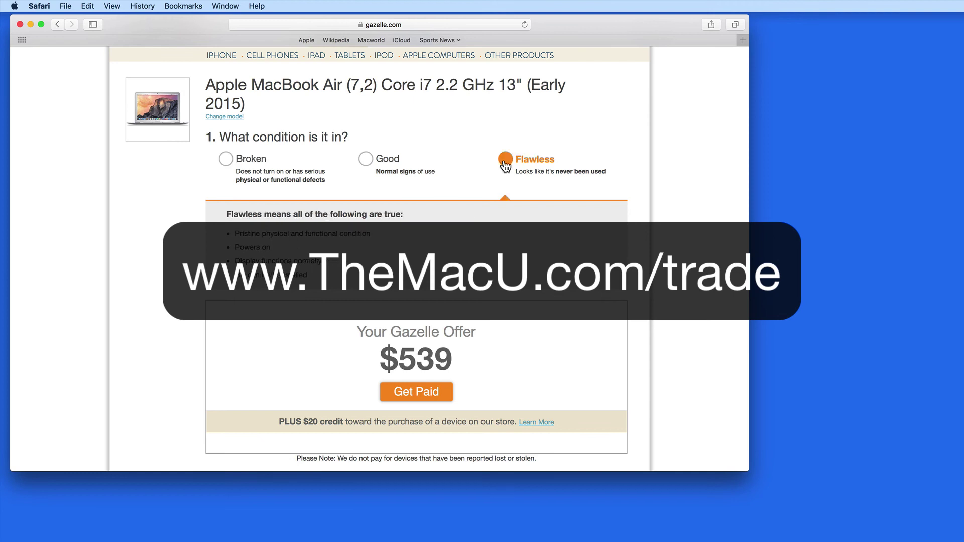
scroll(380, 223, up, 3)
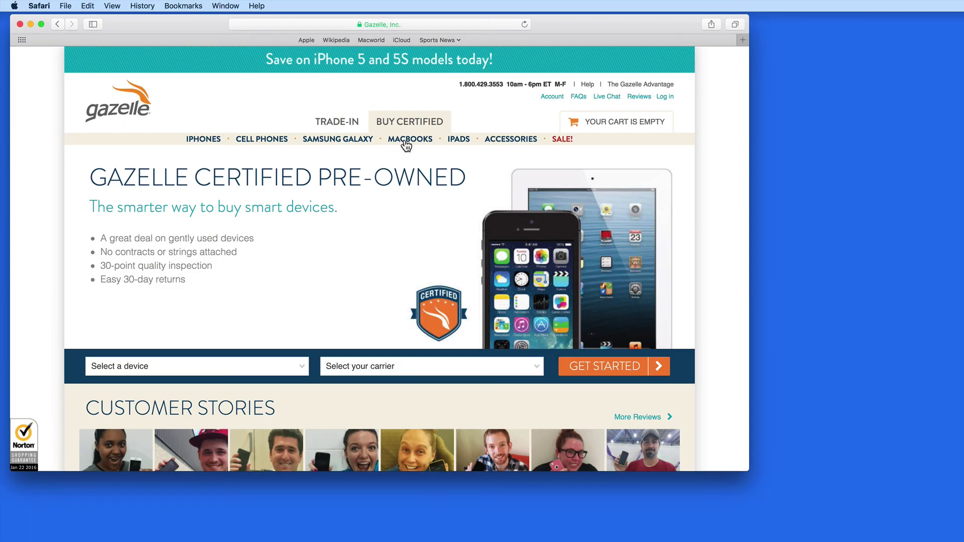
Step: Browse Gazelle's certified pre-owned MacBooks, then switch to the pre-owned iPads listing
click(405, 139)
scroll(209, 263, down, 2)
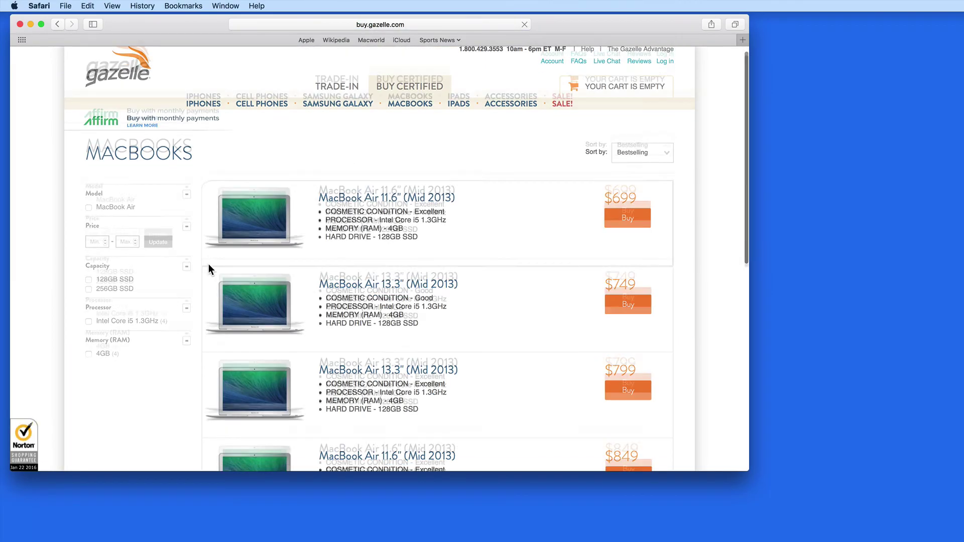
scroll(210, 270, down, 4)
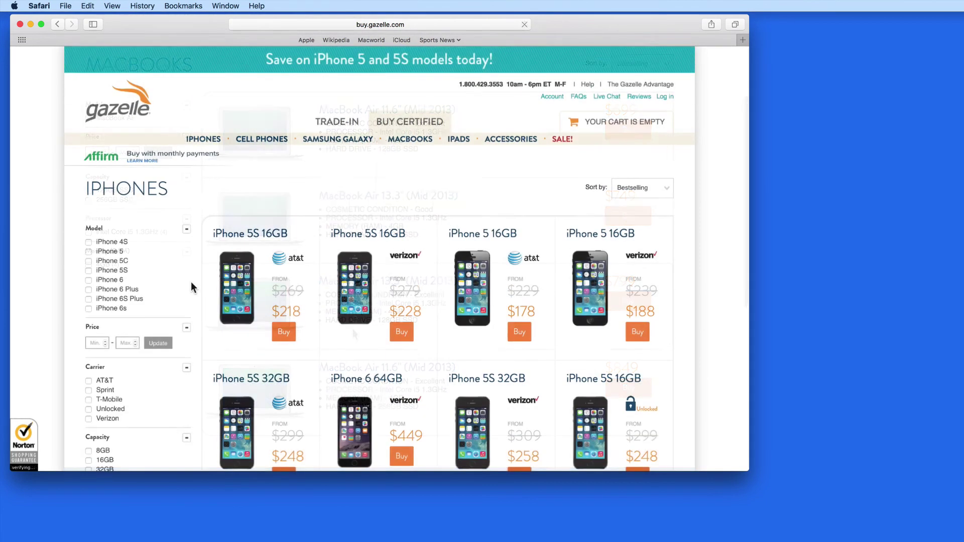
scroll(191, 283, down, 5)
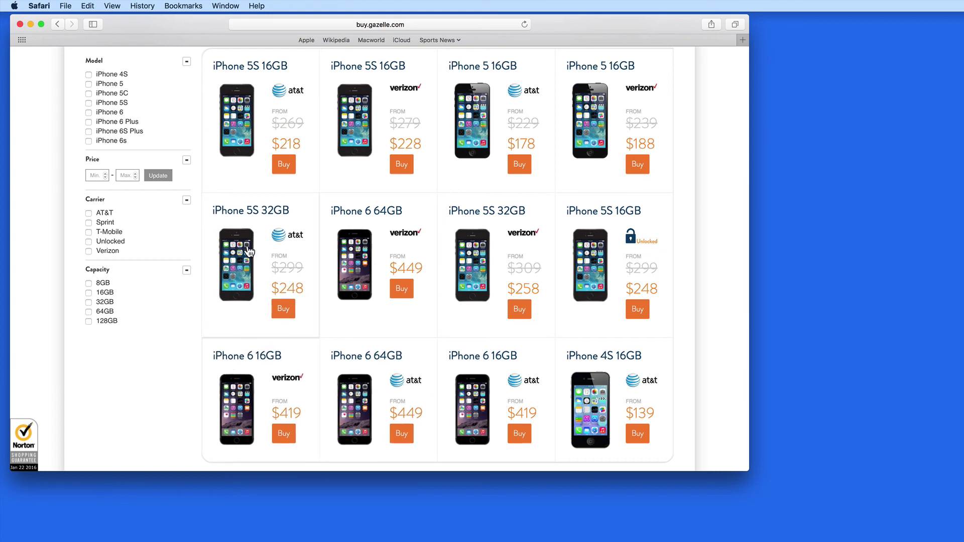
scroll(311, 214, up, 5)
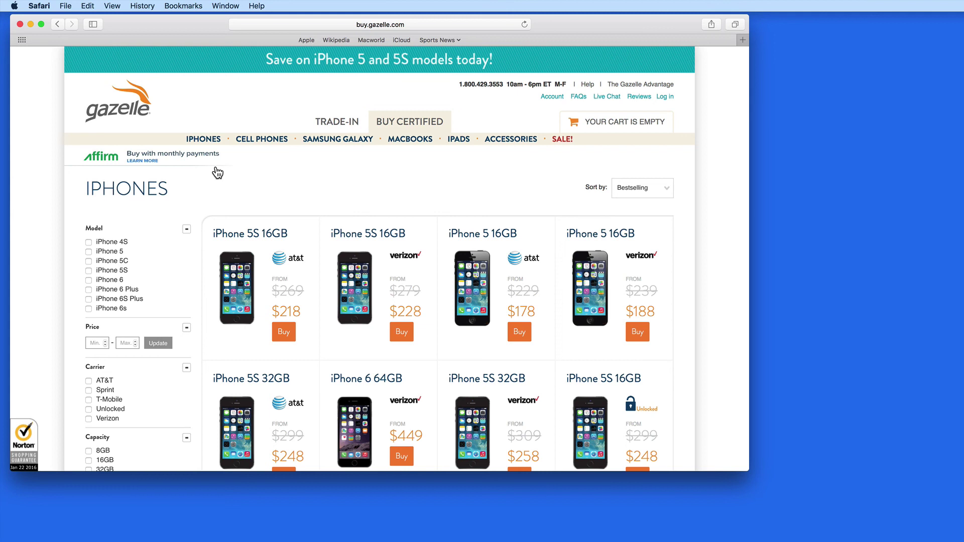
click(458, 143)
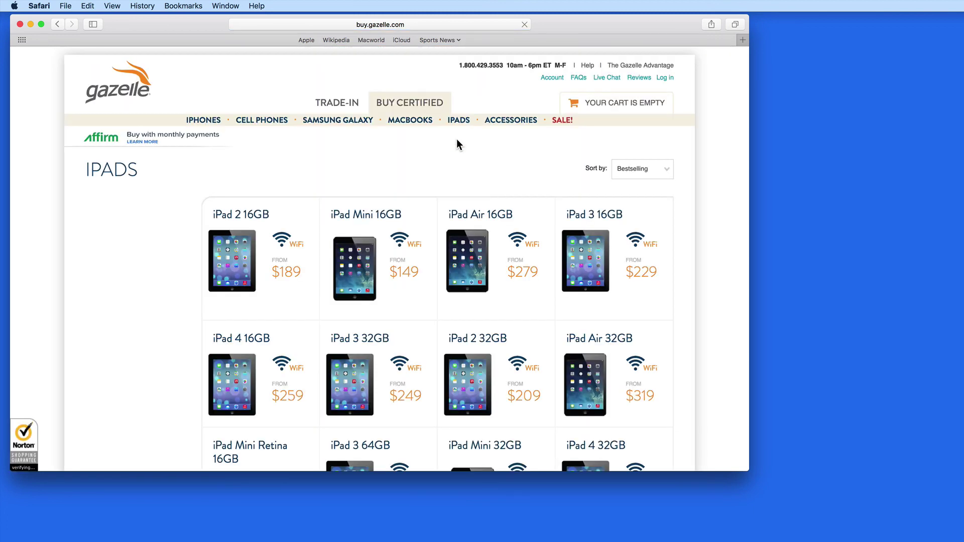
scroll(209, 284, down, 3)
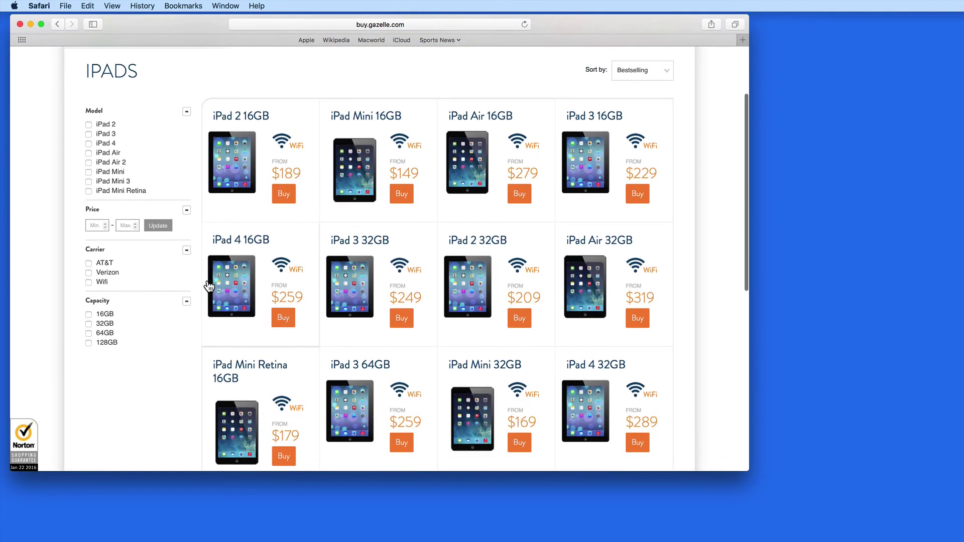